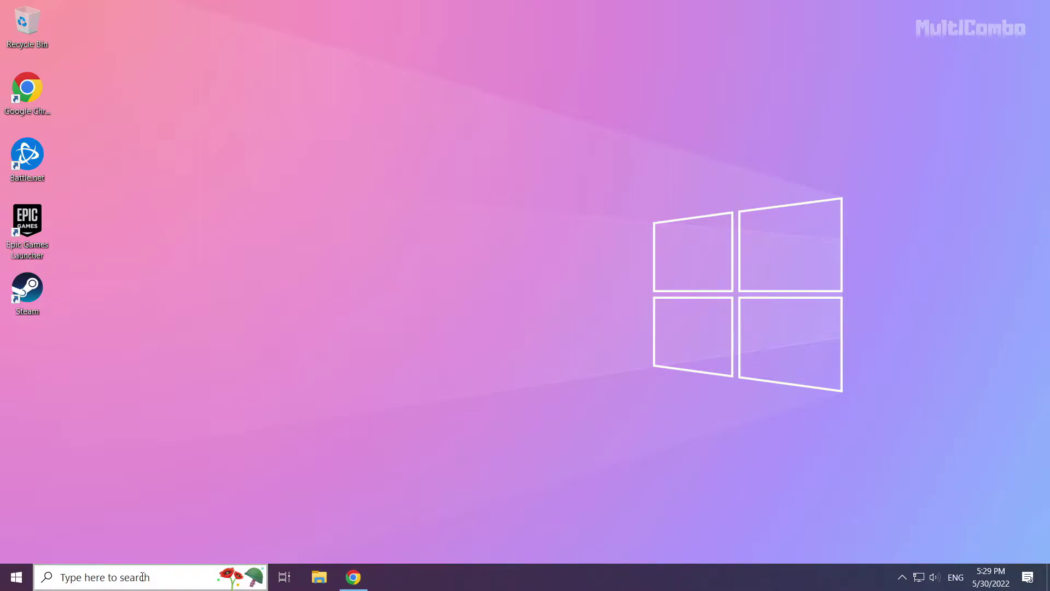
- Open the taskbar search to look up 'device manager'
{"action": "left_click", "coordinate": [140, 577]}
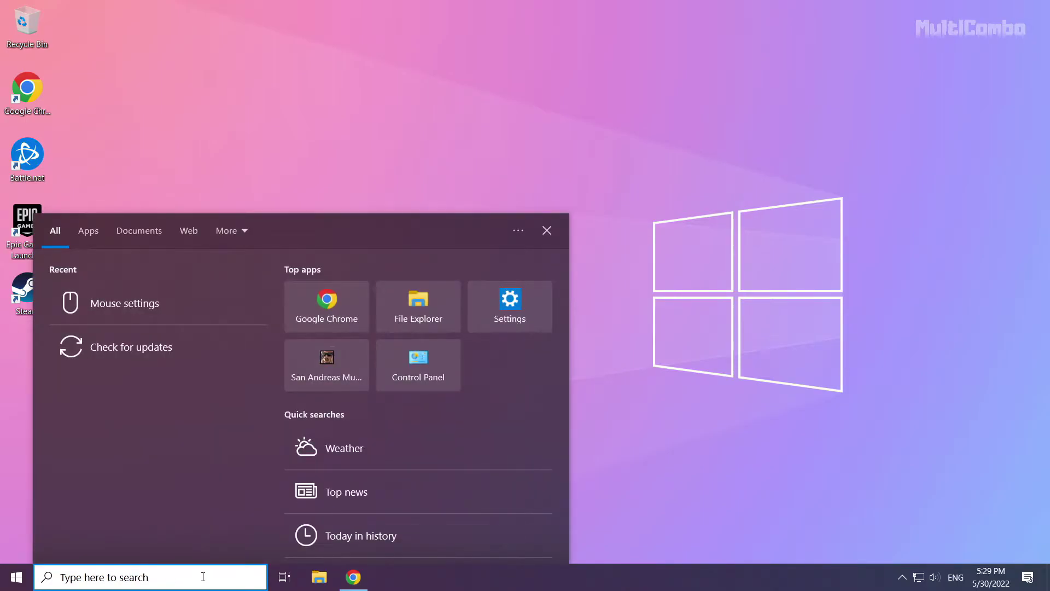
{"action": "type", "text": "devi"}
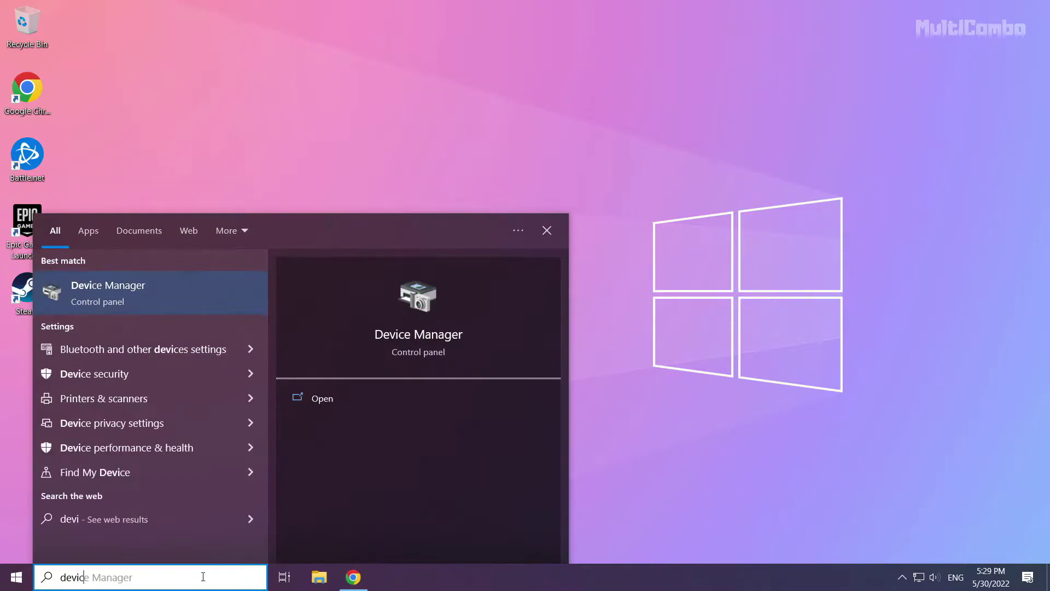
{"action": "type", "text": "ce manager"}
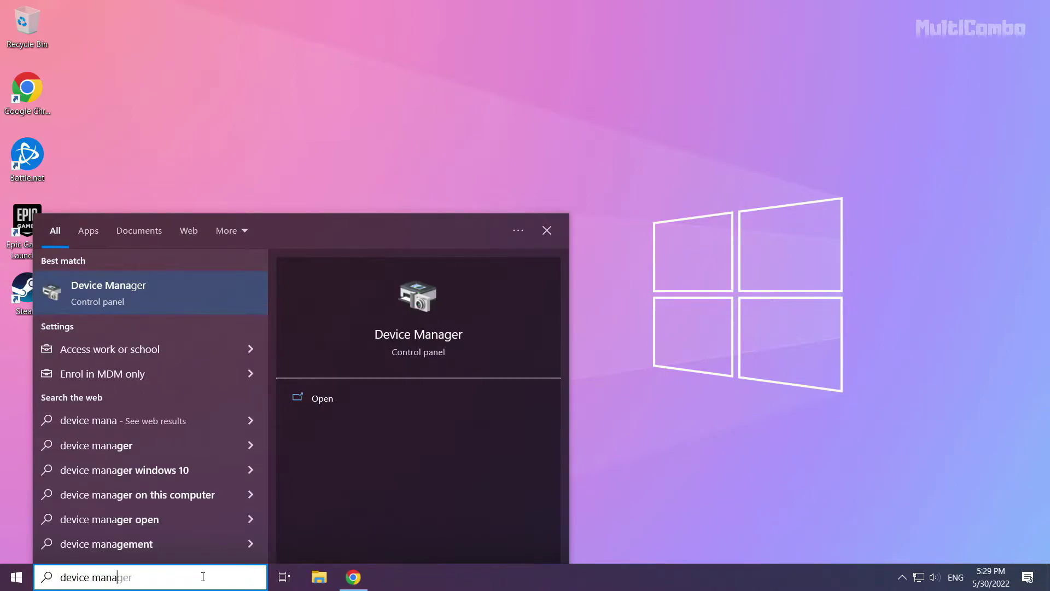
- Open and centre Device Manager, then expand Display adapters to select the NVIDIA GeForce GTX 1050 Ti
{"action": "left_click", "coordinate": [120, 292]}
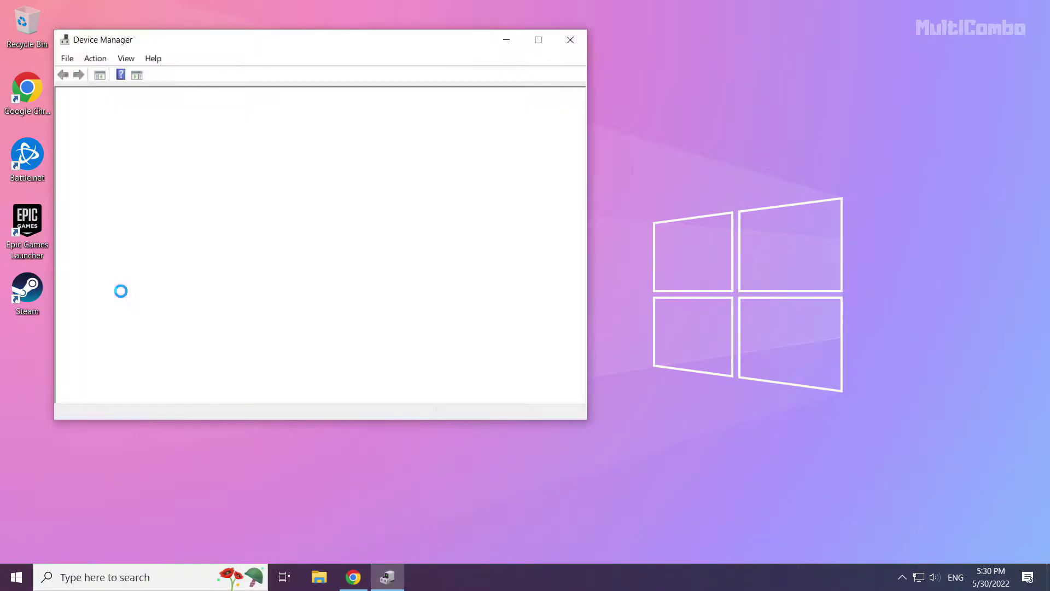
{"action": "mouse_move", "coordinate": [245, 44]}
{"action": "left_mouse_down"}
{"action": "mouse_move", "coordinate": [417, 98]}
{"action": "mouse_move", "coordinate": [443, 95]}
{"action": "left_mouse_up"}
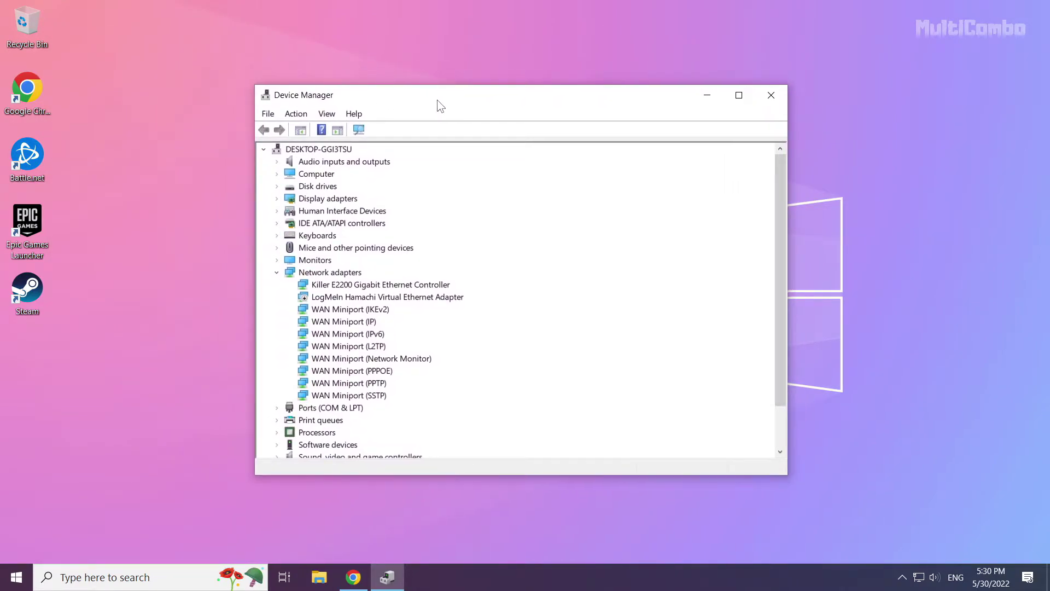
{"action": "left_click", "coordinate": [328, 198]}
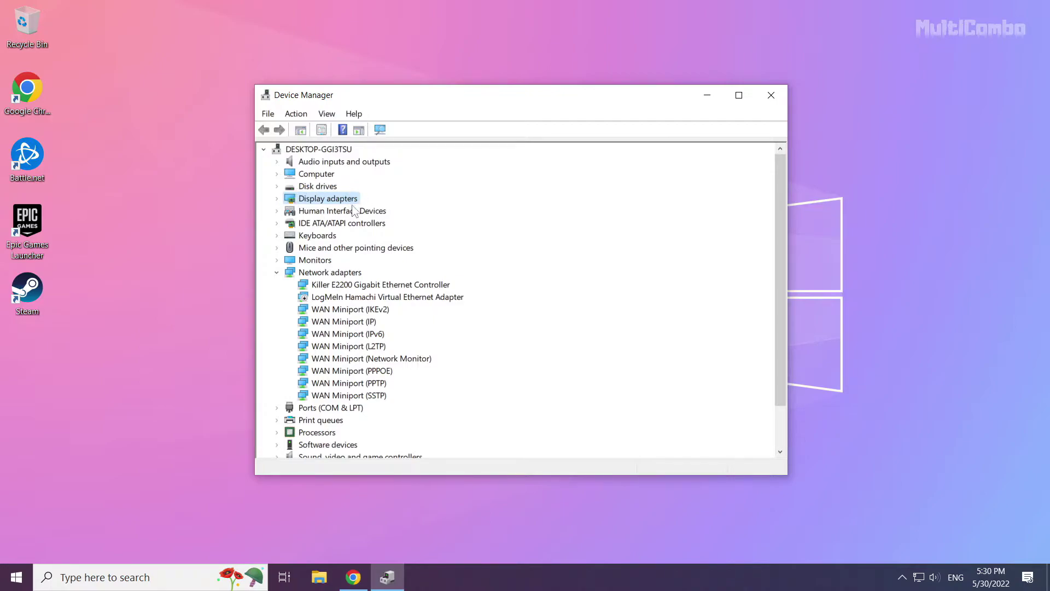
{"action": "left_click", "coordinate": [278, 199]}
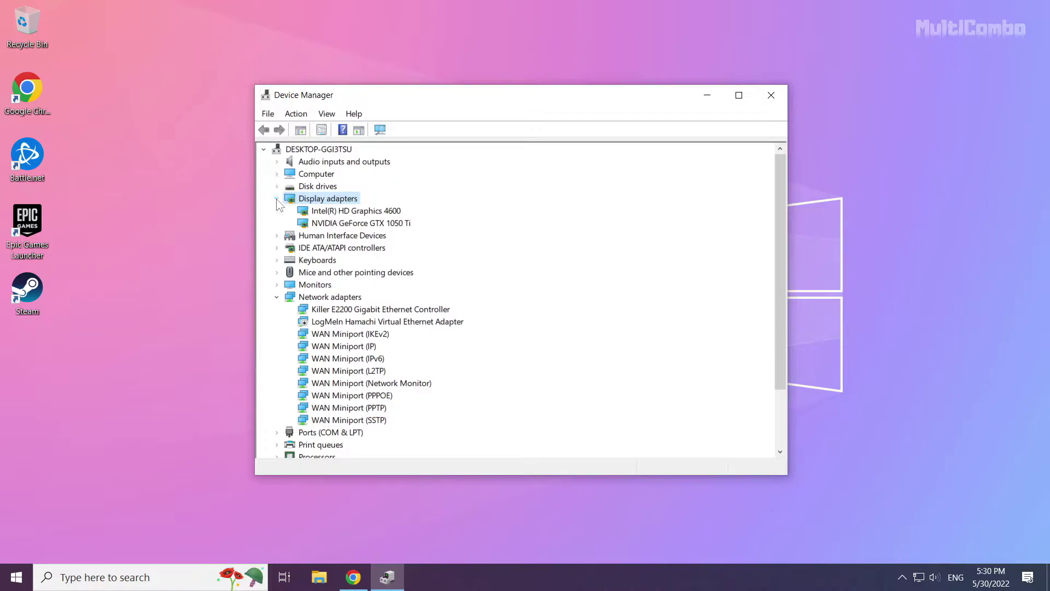
{"action": "left_click", "coordinate": [338, 225]}
{"action": "left_click", "coordinate": [342, 224]}
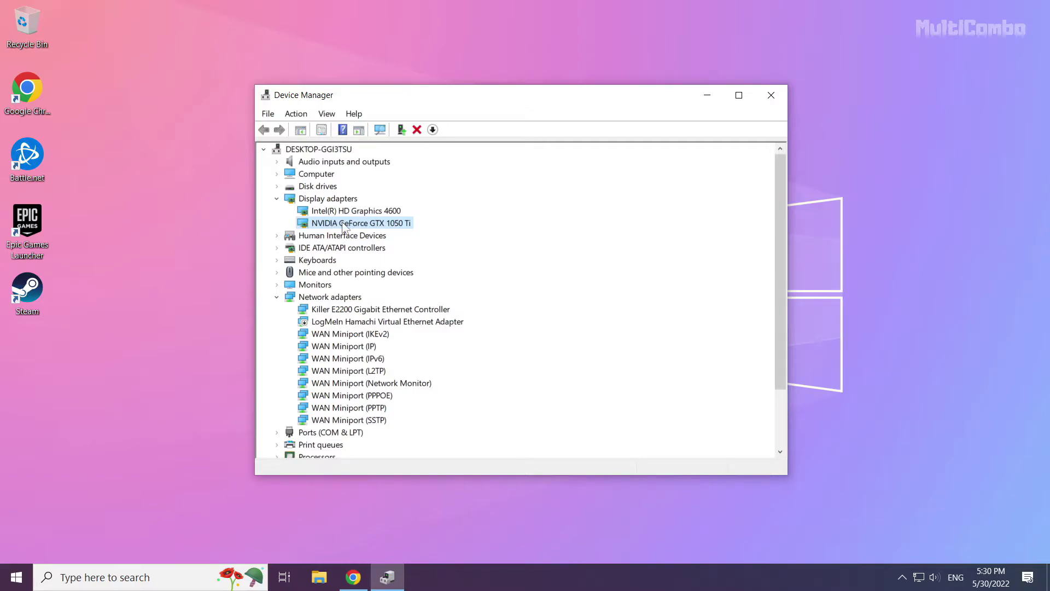
- Auto-search for a GTX 1050 Ti driver update; the best driver is already installed
{"action": "right_click", "coordinate": [342, 227]}
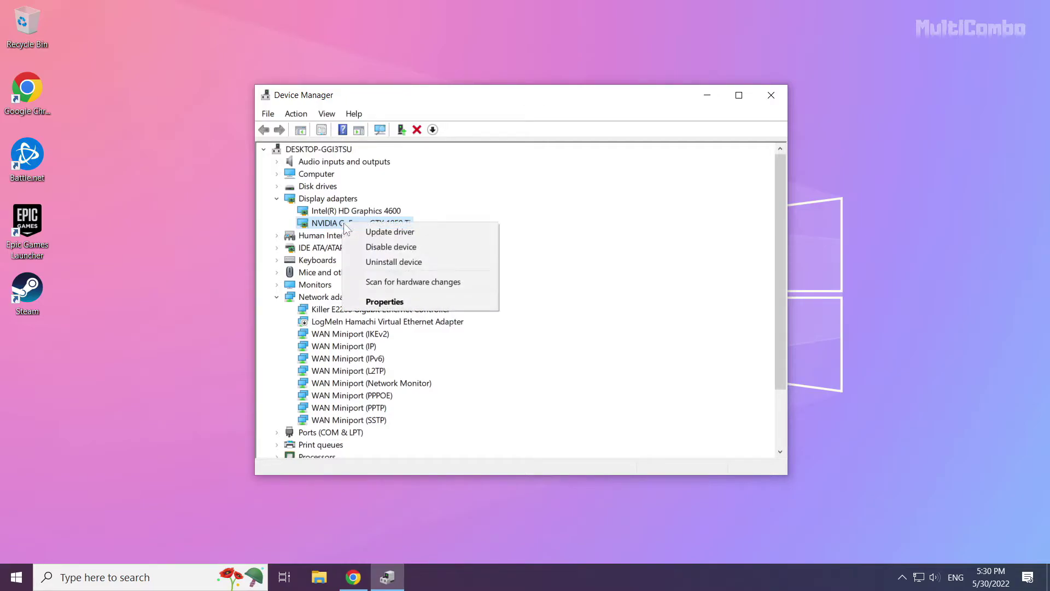
{"action": "left_click", "coordinate": [406, 232]}
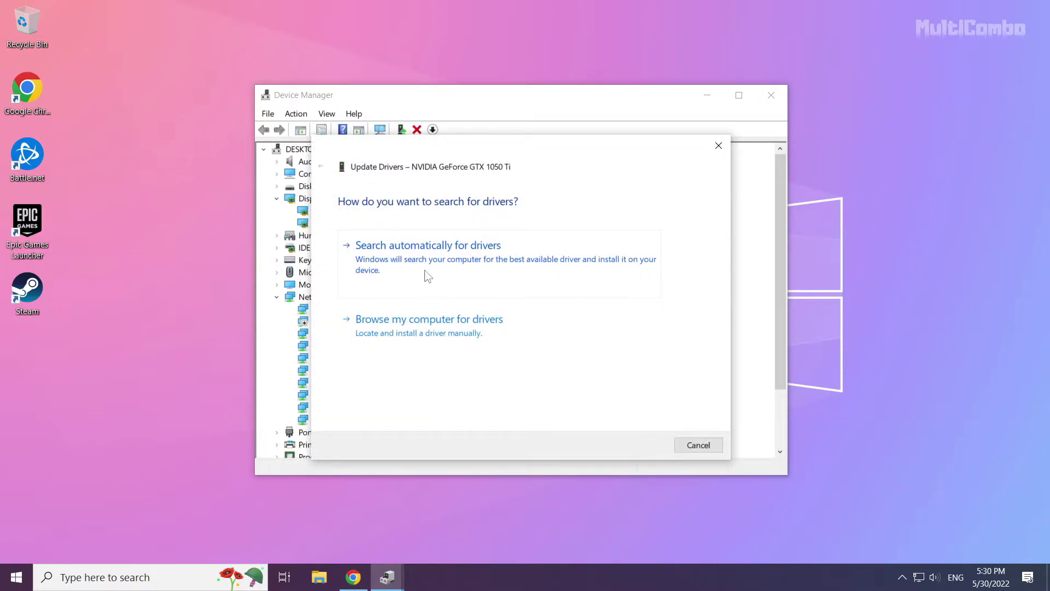
{"action": "left_click", "coordinate": [472, 279]}
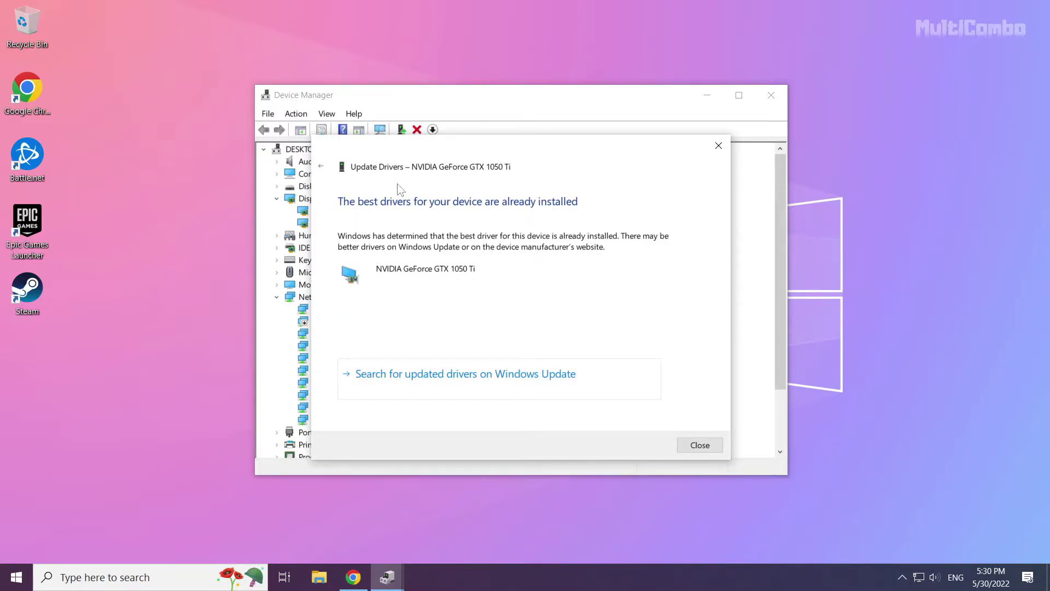
{"action": "left_click", "coordinate": [705, 446]}
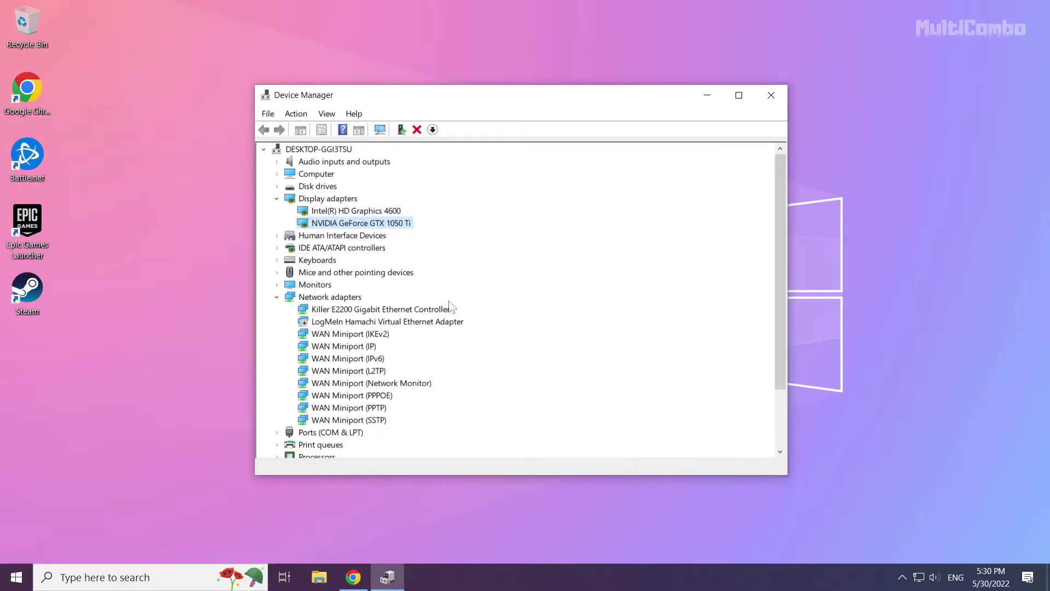
- Auto-update the Intel HD Graphics 4600 driver, confirm it is current, and close Device Manager
{"action": "left_click", "coordinate": [328, 213]}
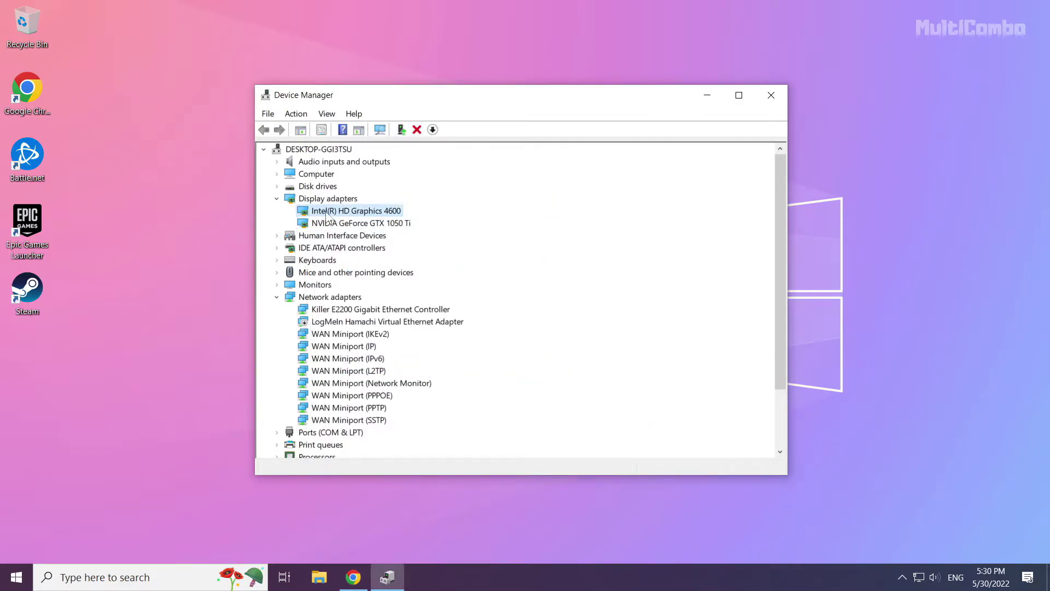
{"action": "right_click", "coordinate": [353, 212]}
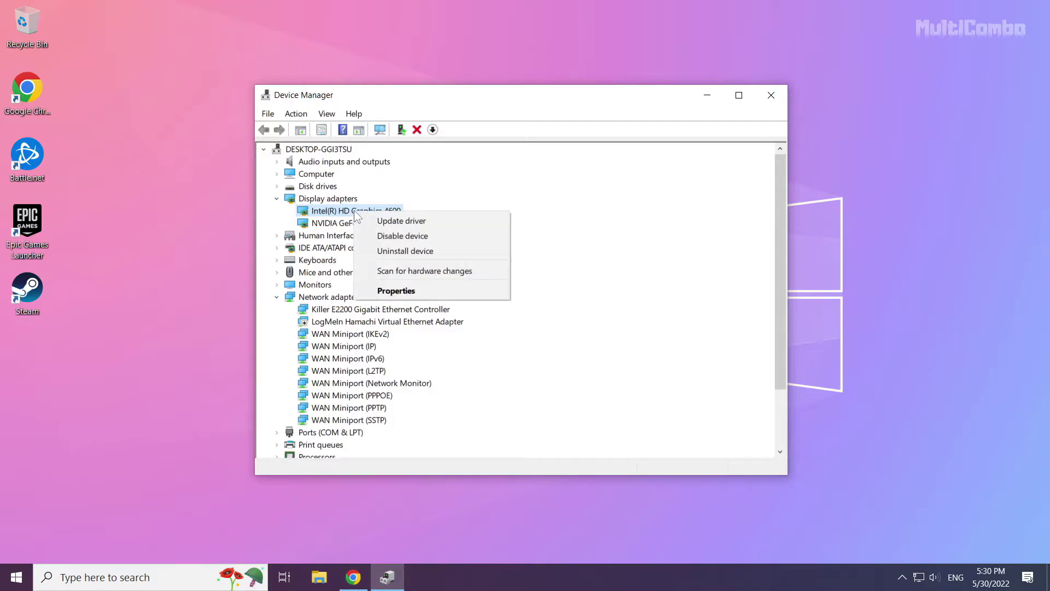
{"action": "left_click", "coordinate": [440, 223]}
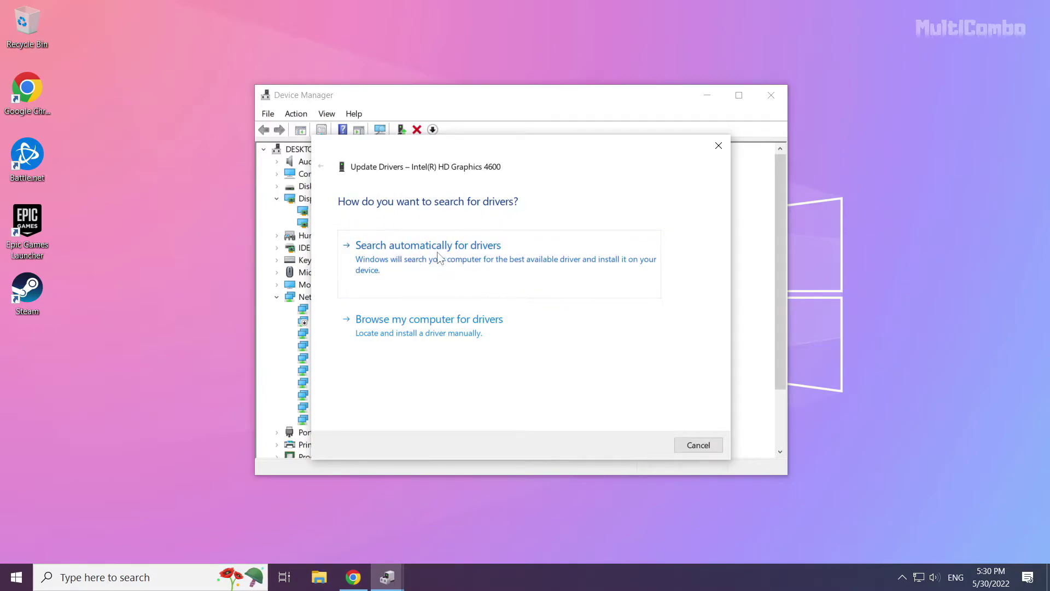
{"action": "left_click", "coordinate": [435, 271]}
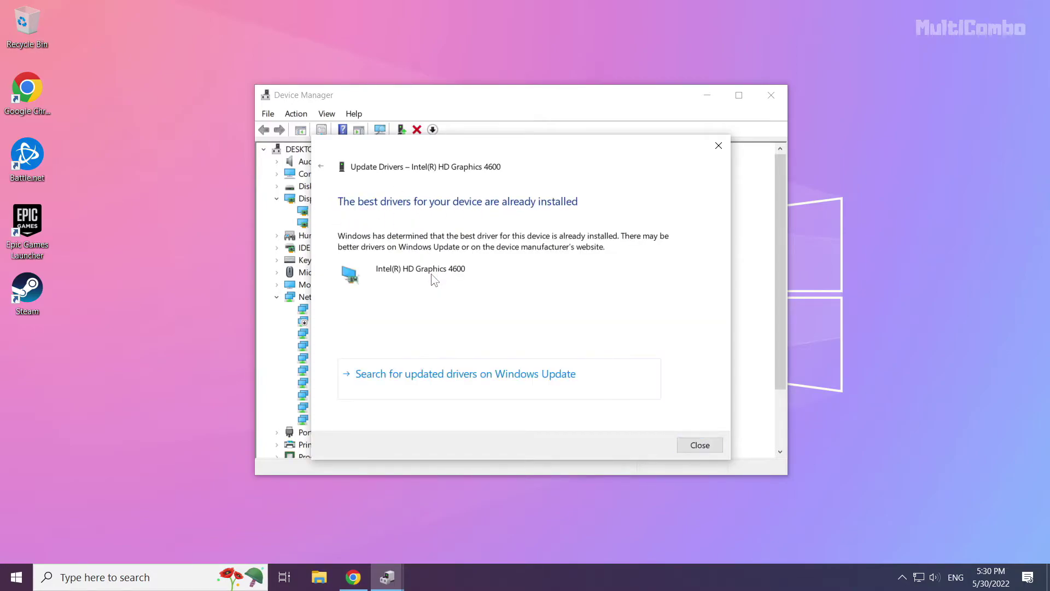
{"action": "left_click", "coordinate": [703, 446]}
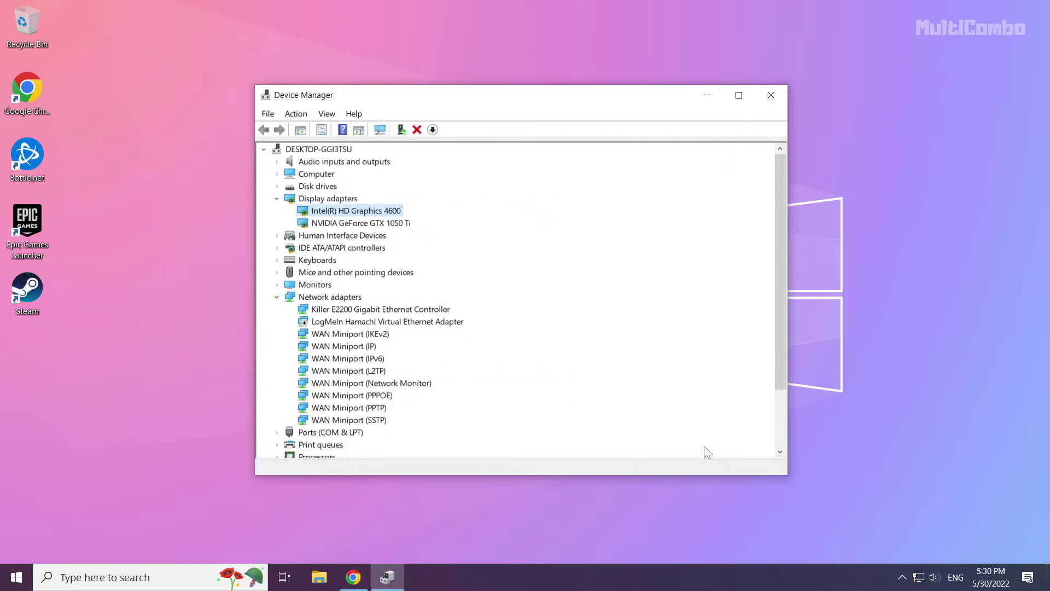
{"action": "left_click", "coordinate": [772, 96]}
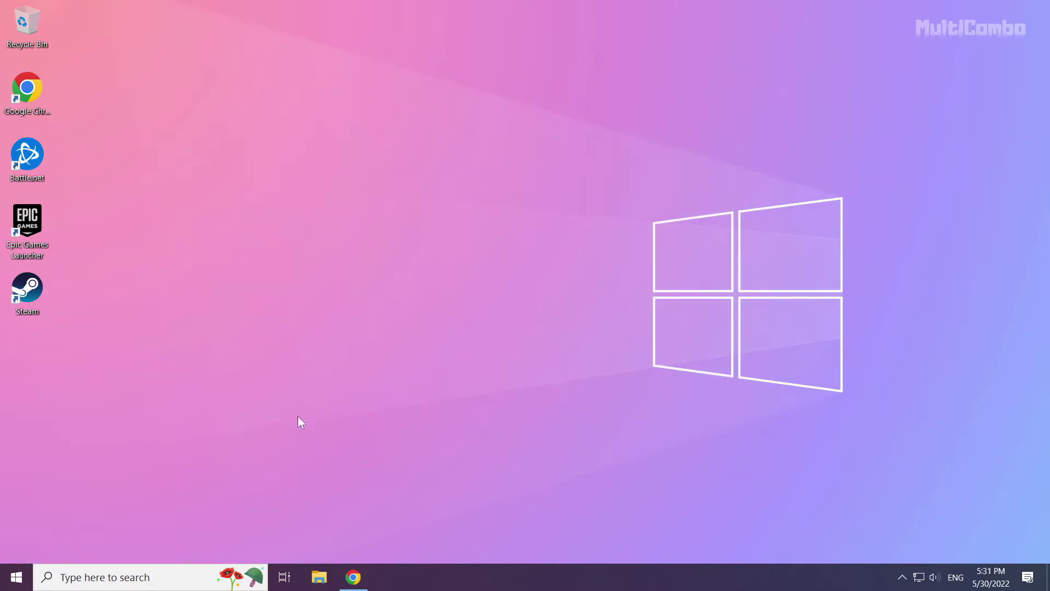
- Search Windows for 'update' and open the Check for updates settings page
{"action": "left_click", "coordinate": [90, 578]}
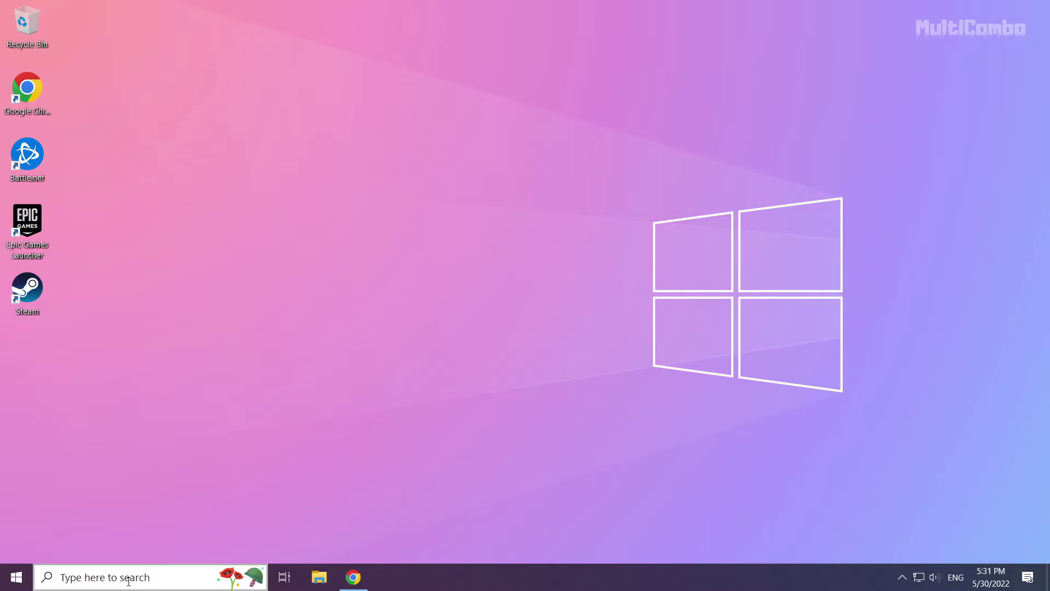
{"action": "left_click", "coordinate": [129, 578]}
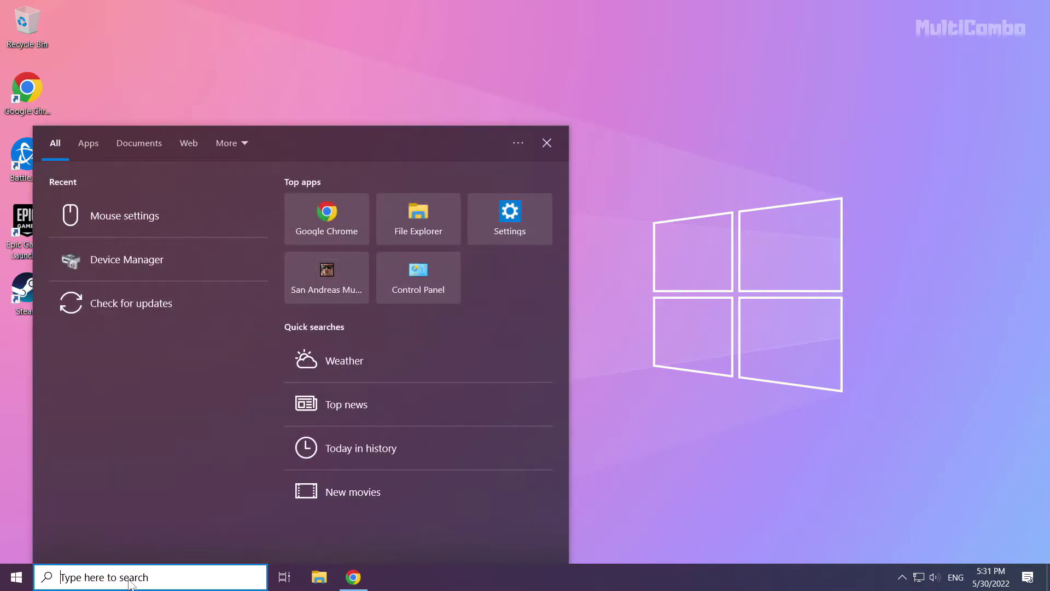
{"action": "type", "text": "update"}
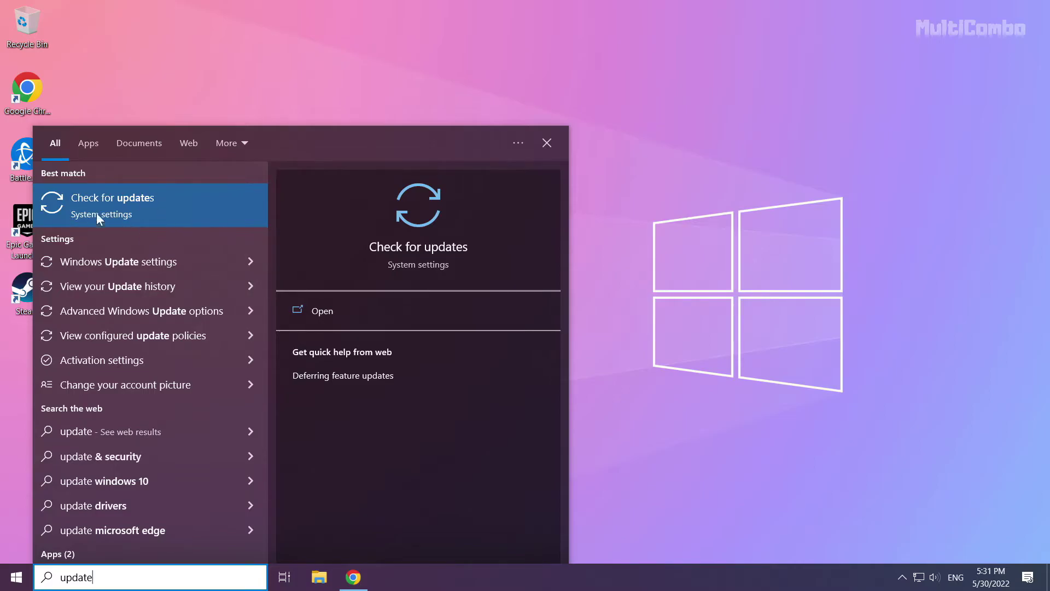
{"action": "left_click", "coordinate": [143, 205]}
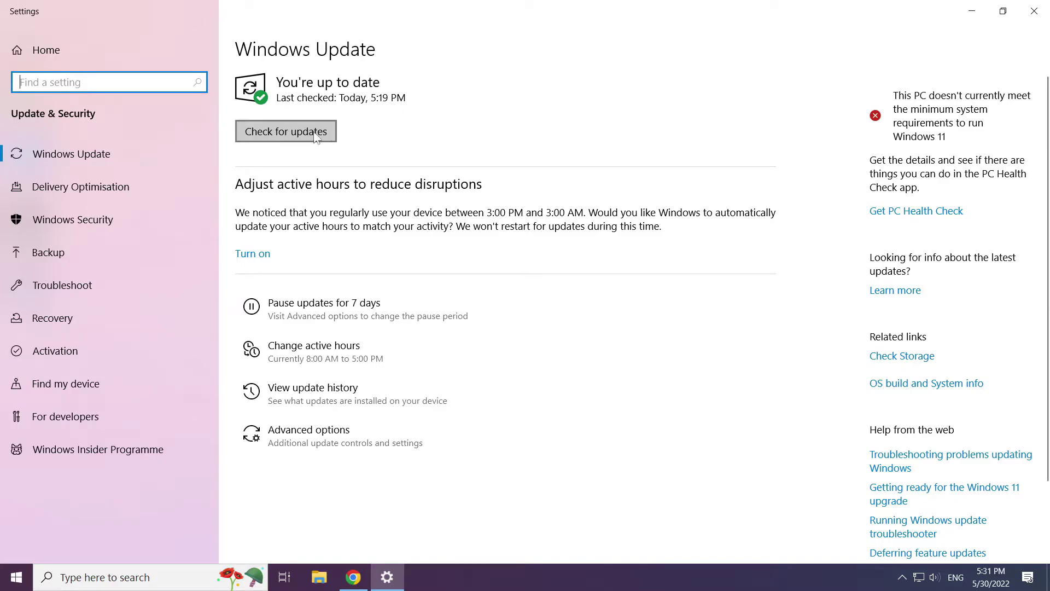
- Check for updates, confirm the PC is up to date at 5:31 PM, and close Settings
{"action": "left_click", "coordinate": [287, 130]}
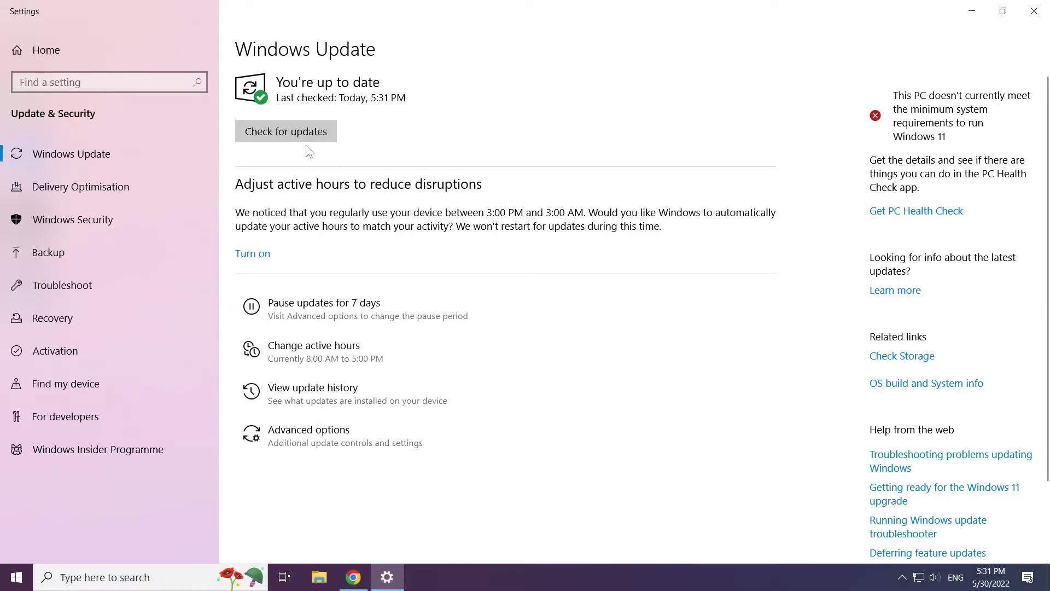
{"action": "left_click", "coordinate": [1037, 14]}
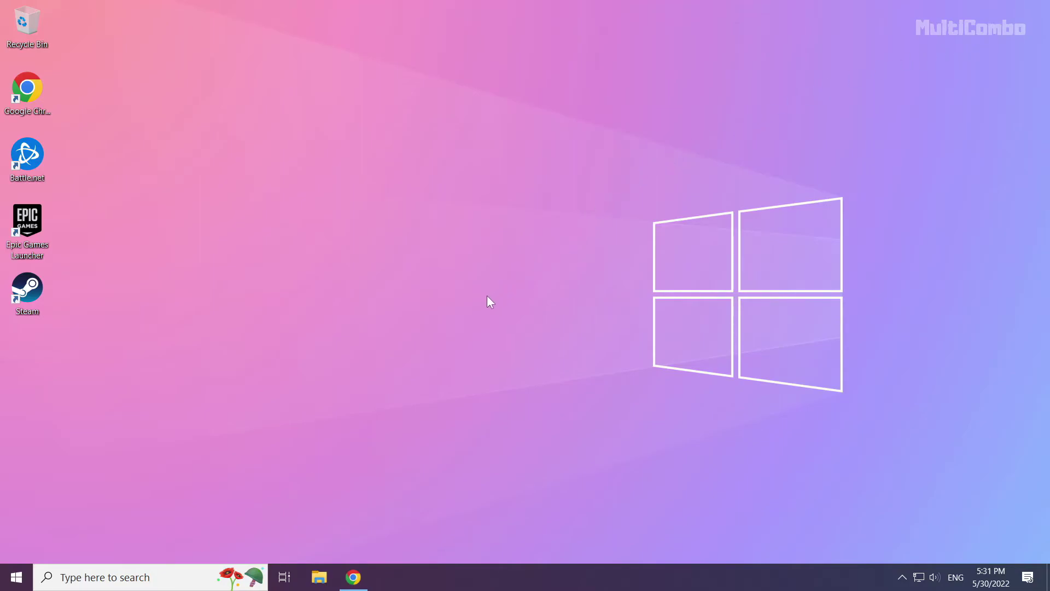
- Restore Chrome's Microsoft download page and download dxwebsetup (1).exe, the DirectX End-User Runtime Web Installer
{"action": "left_click", "coordinate": [356, 578]}
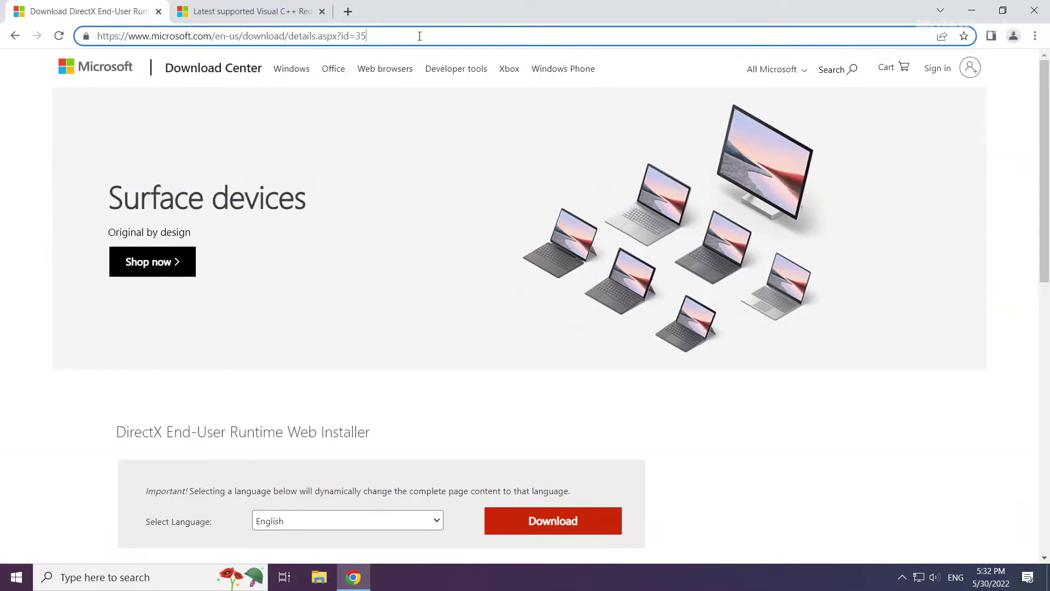
{"action": "left_click_drag", "start_coordinate": [420, 35], "coordinate": [442, 33]}
{"action": "left_click", "coordinate": [438, 400]}
{"action": "scroll", "coordinate": [419, 399], "scroll_direction": "down", "scroll_amount": 1}
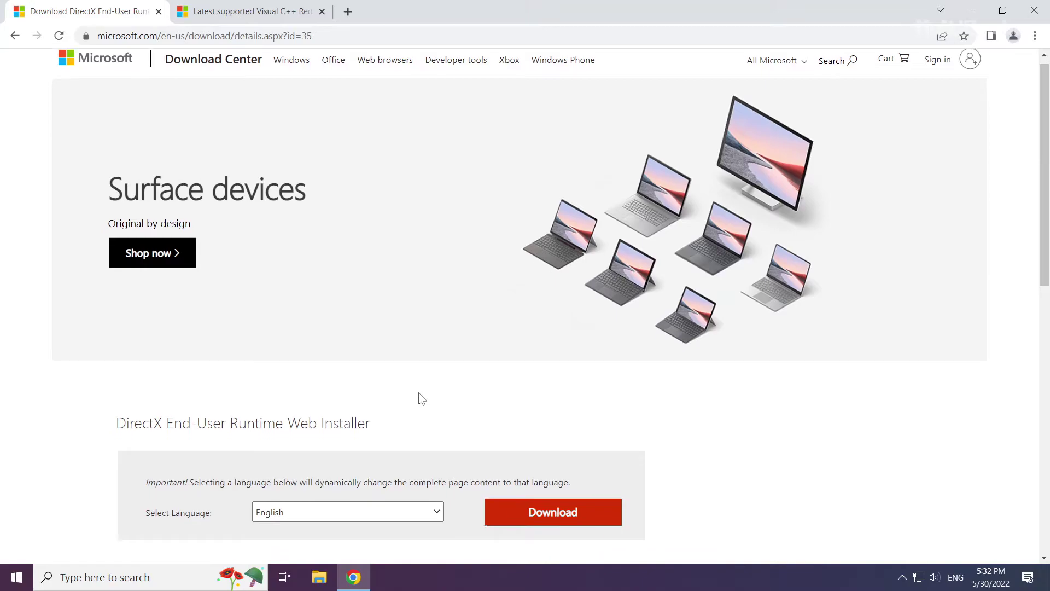
{"action": "scroll", "coordinate": [419, 399], "scroll_direction": "down", "scroll_amount": 2}
{"action": "left_click_drag", "start_coordinate": [382, 300], "coordinate": [99, 293]}
{"action": "left_click", "coordinate": [98, 293]}
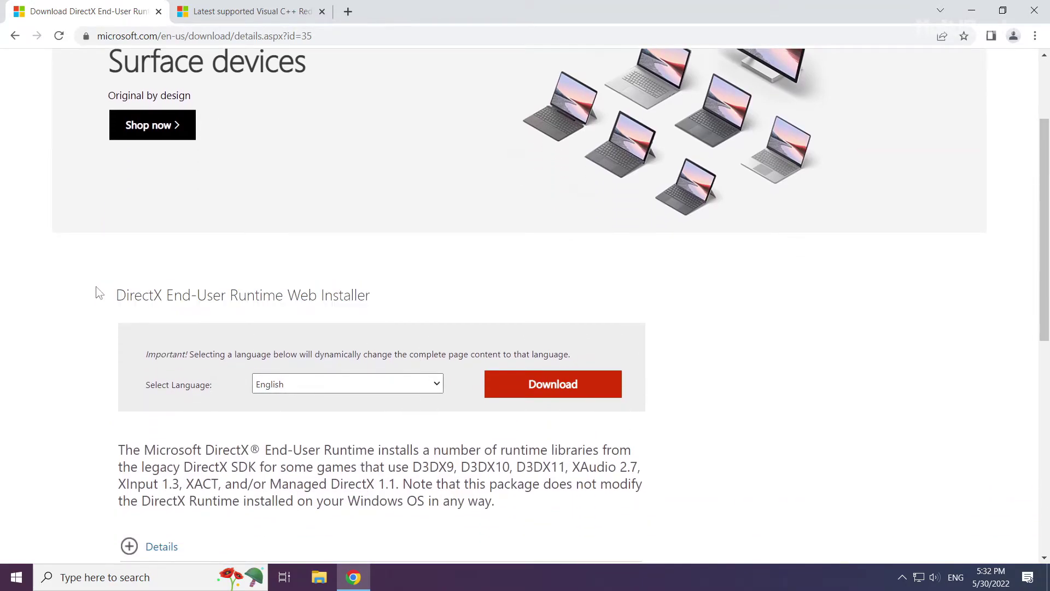
{"action": "left_click", "coordinate": [556, 390]}
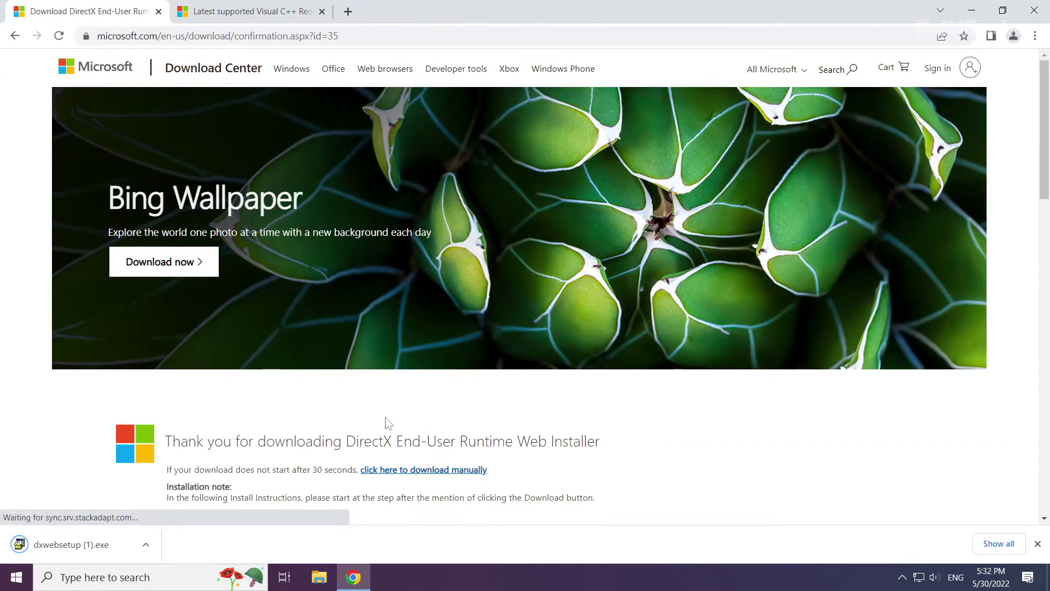
- Run dxwebsetup (1).exe, accept the license, decline the Bing Bar, and install DirectX
{"action": "left_click", "coordinate": [72, 541]}
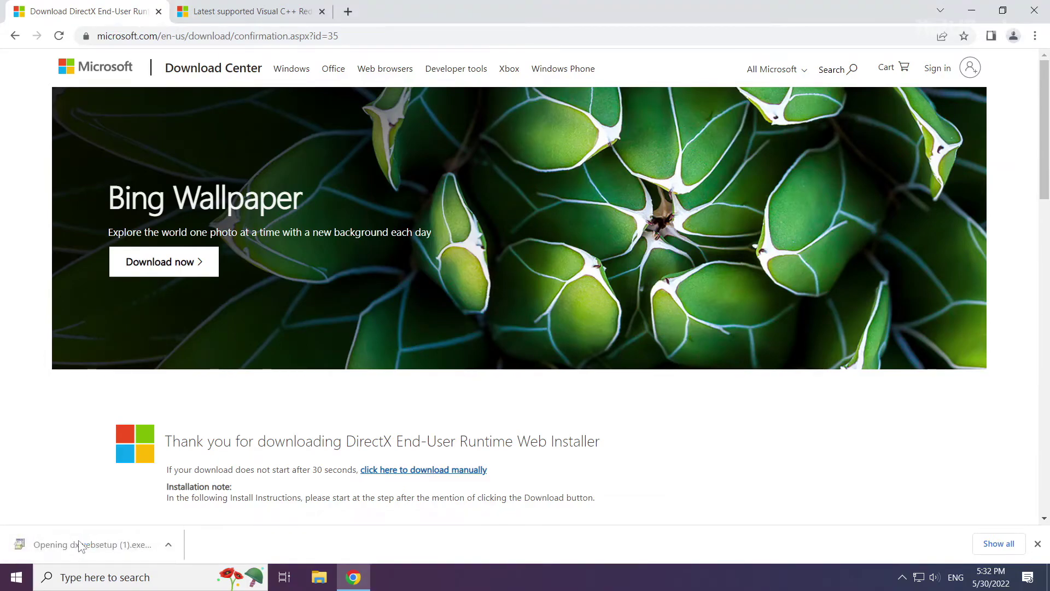
{"action": "left_click_drag", "start_coordinate": [209, 48], "coordinate": [513, 181]}
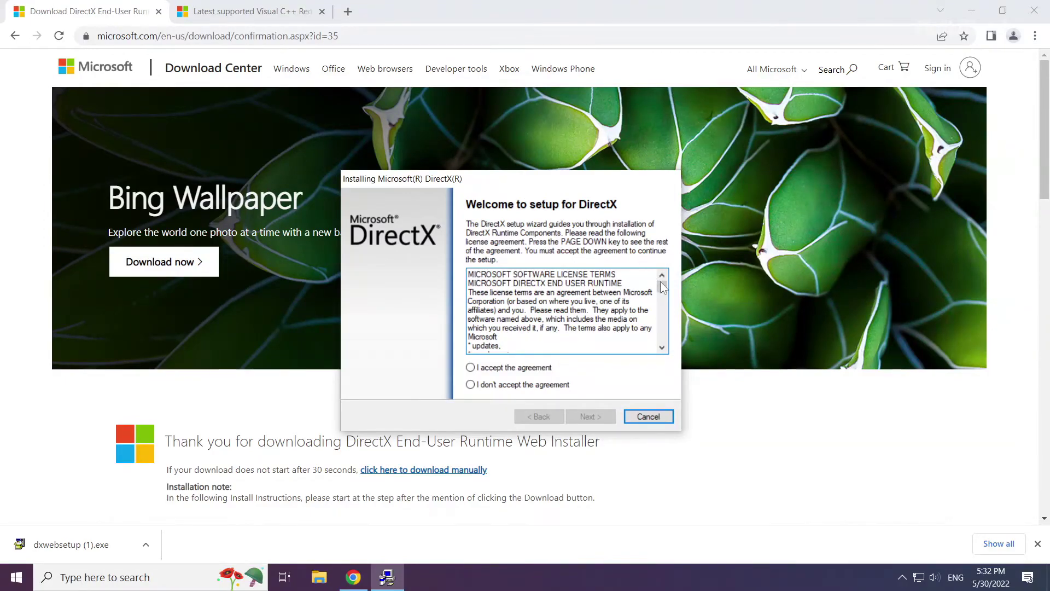
{"action": "left_click_drag", "start_coordinate": [662, 287], "coordinate": [664, 343]}
{"action": "left_click", "coordinate": [1038, 545]}
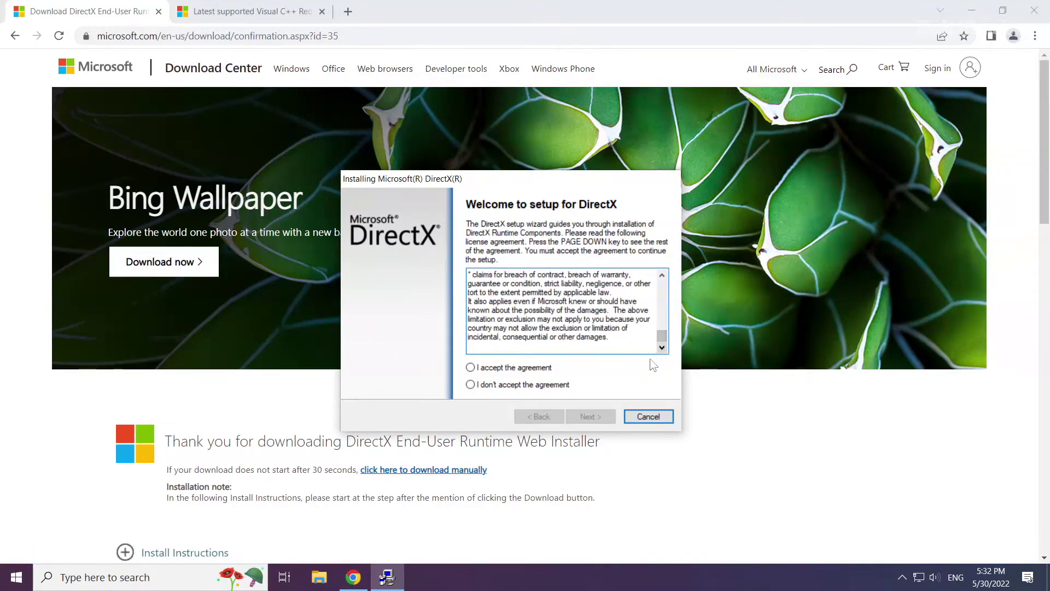
{"action": "left_click", "coordinate": [471, 368]}
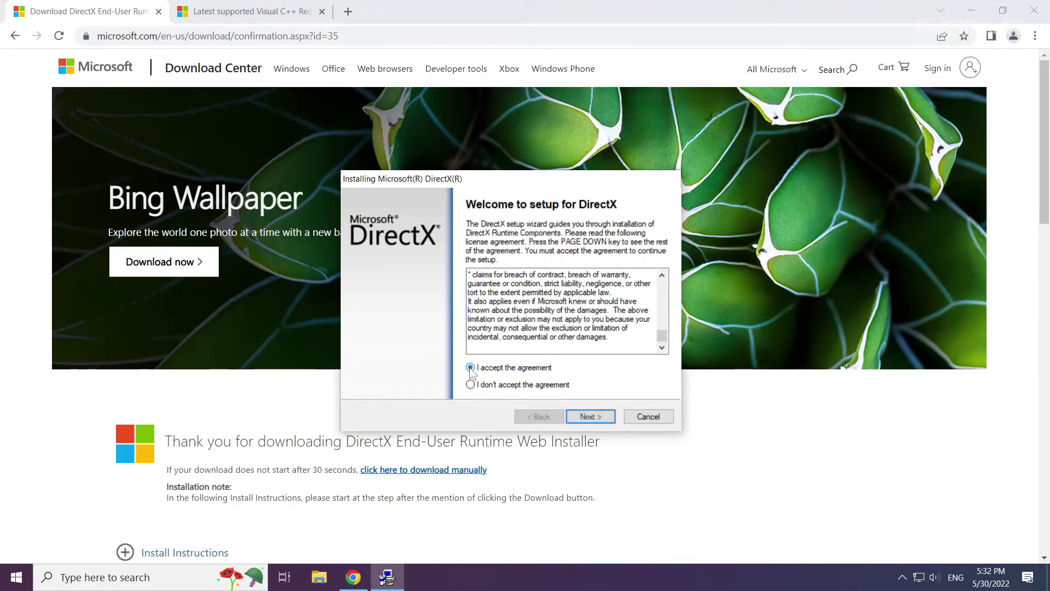
{"action": "left_click", "coordinate": [589, 416]}
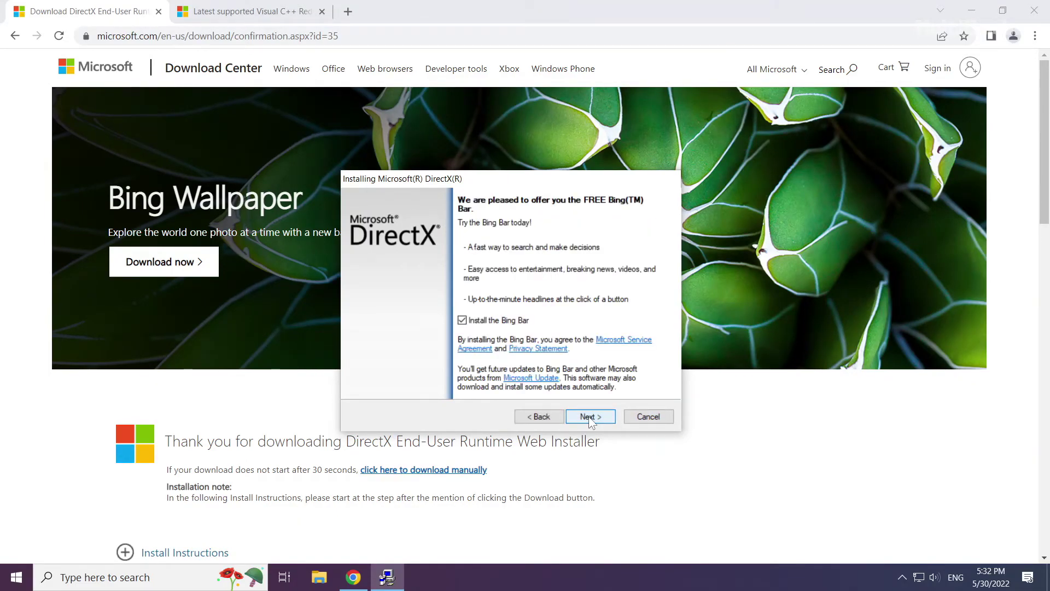
{"action": "left_click", "coordinate": [463, 320]}
{"action": "left_click", "coordinate": [590, 416]}
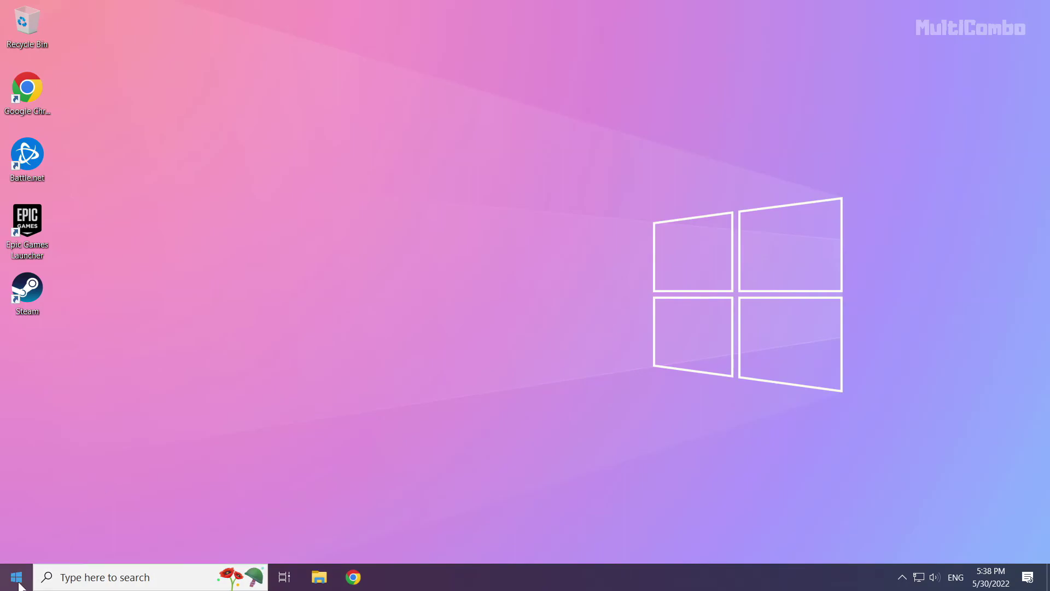
- Show the Start menu power options: Sleep, Shut down and Restart
{"action": "left_click", "coordinate": [17, 576]}
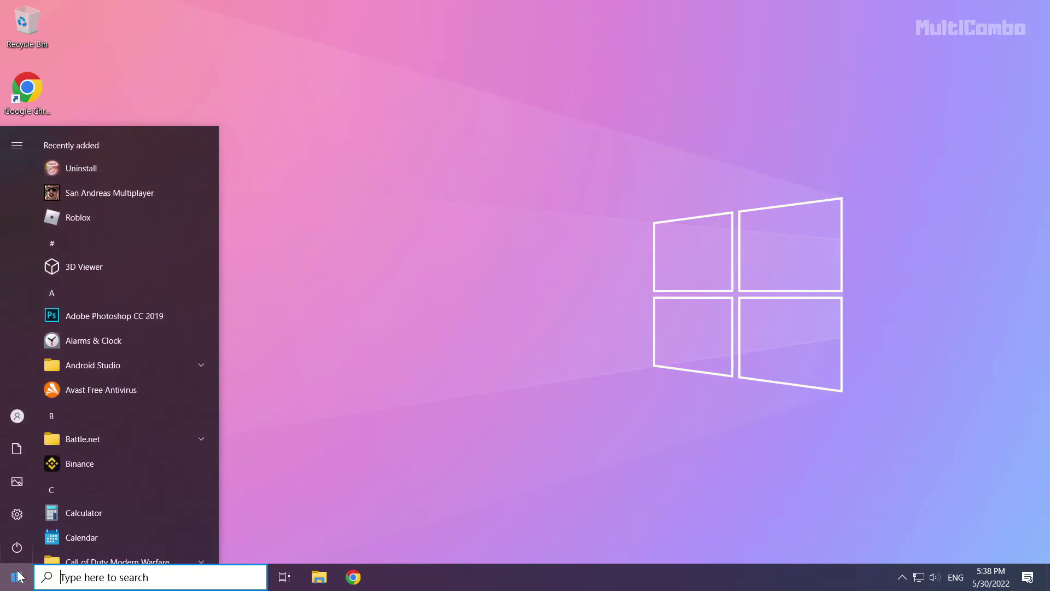
{"action": "left_click", "coordinate": [17, 547]}
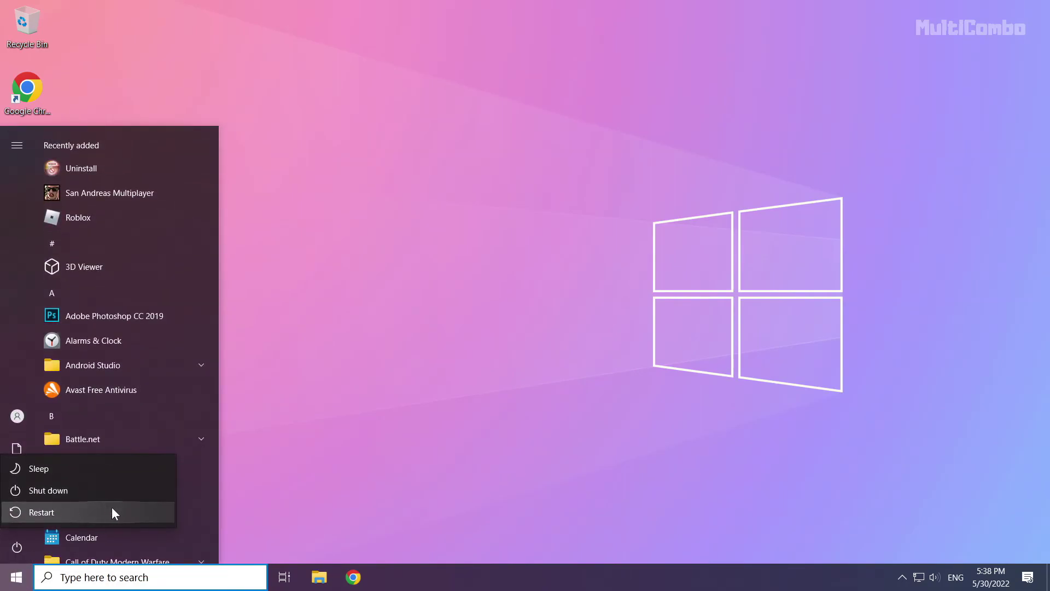